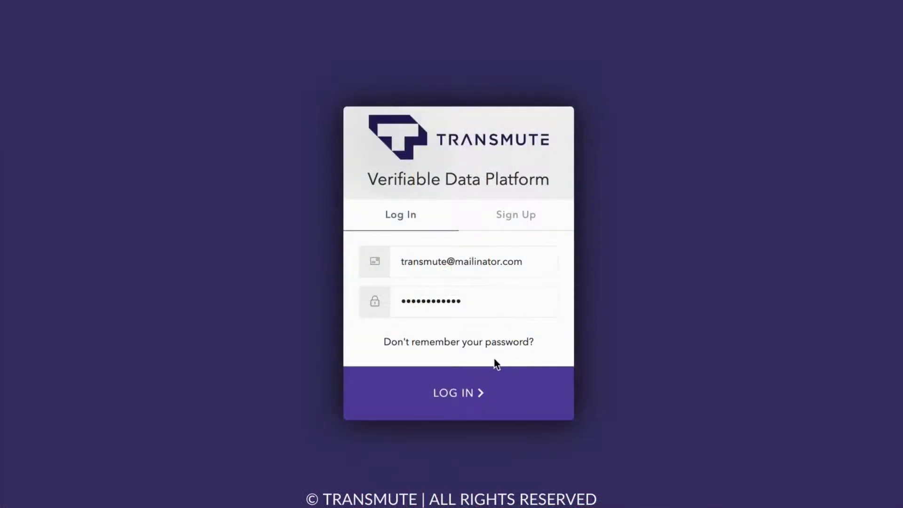
Log in as the Steel Producer organization and browse the ready-made credential templates.
left_click(480, 393)
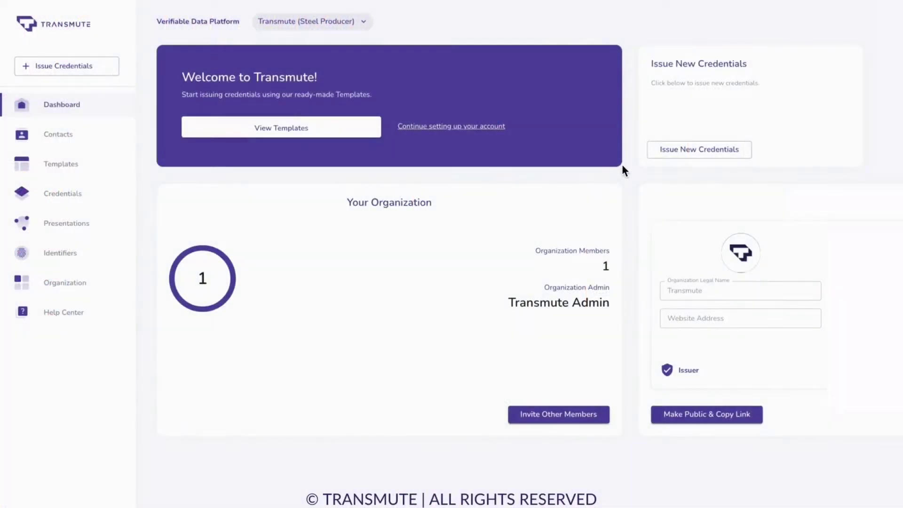
left_click(339, 127)
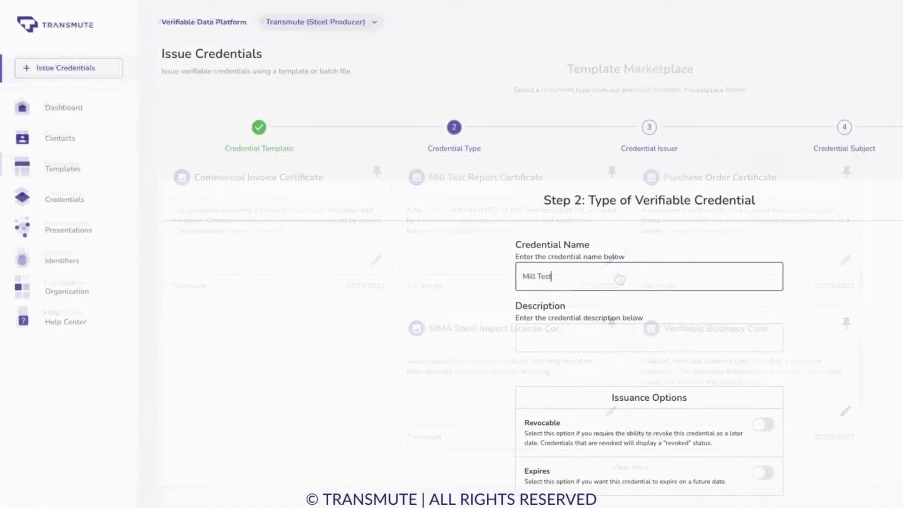
Finish the credential name ending in 'Report', then fill in the description and issuer name.
type("Report")
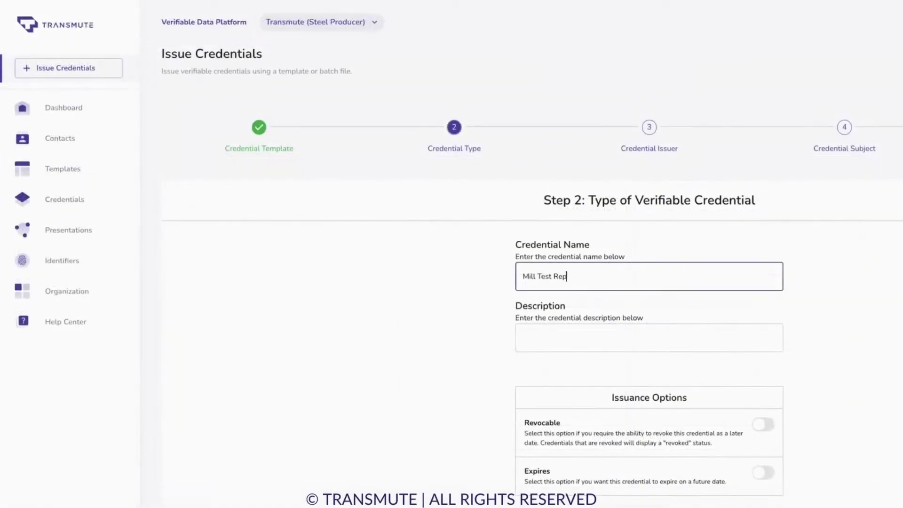
left_click(558, 337)
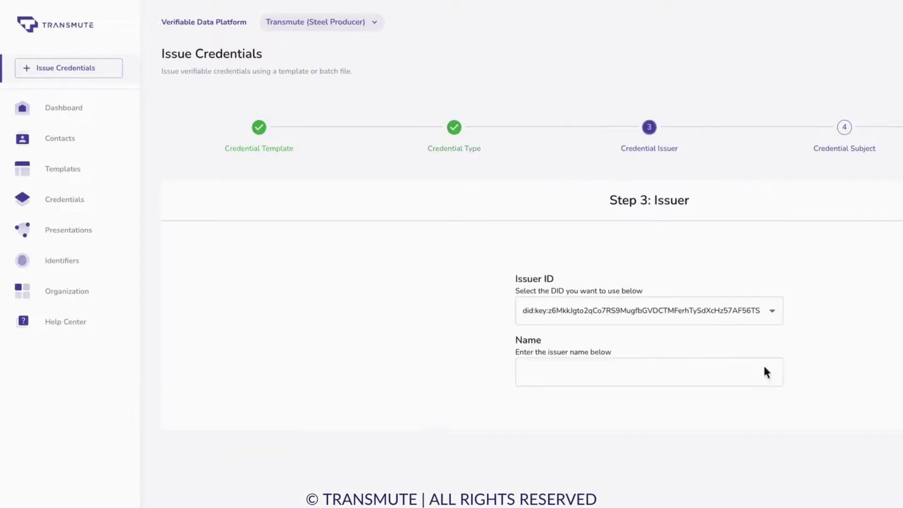
left_click(606, 372)
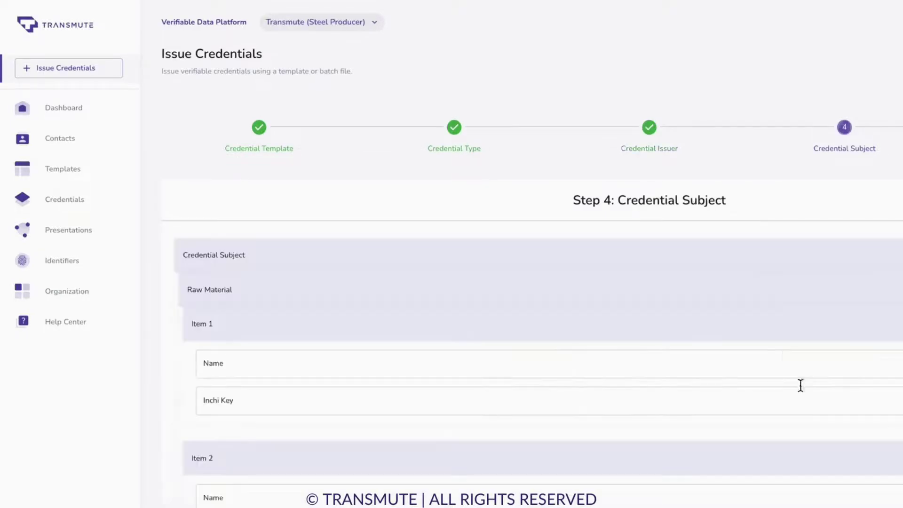
Enter raw material 'Carbon and alloy tool steel', manufacturer name, address country, and country of melt and pour.
left_click(738, 374)
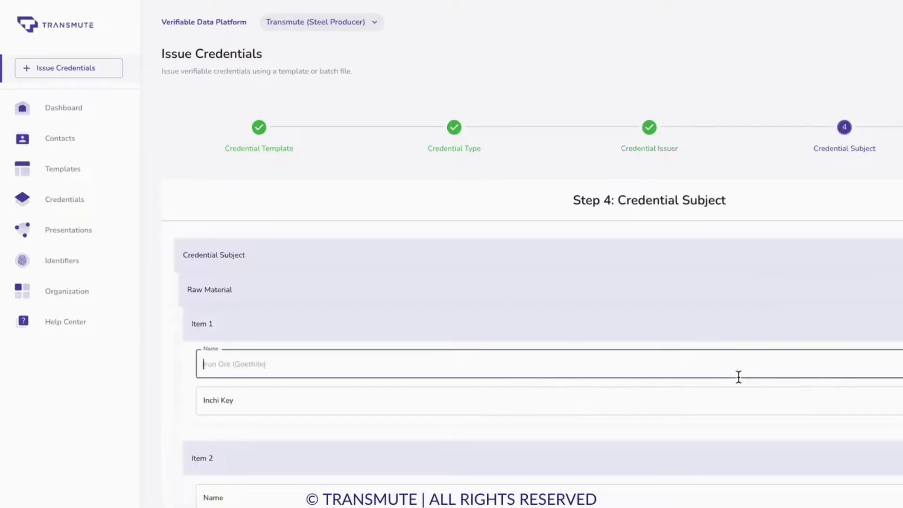
type("Carbon and alloy tool steel")
scroll(625, 376, "down", 7)
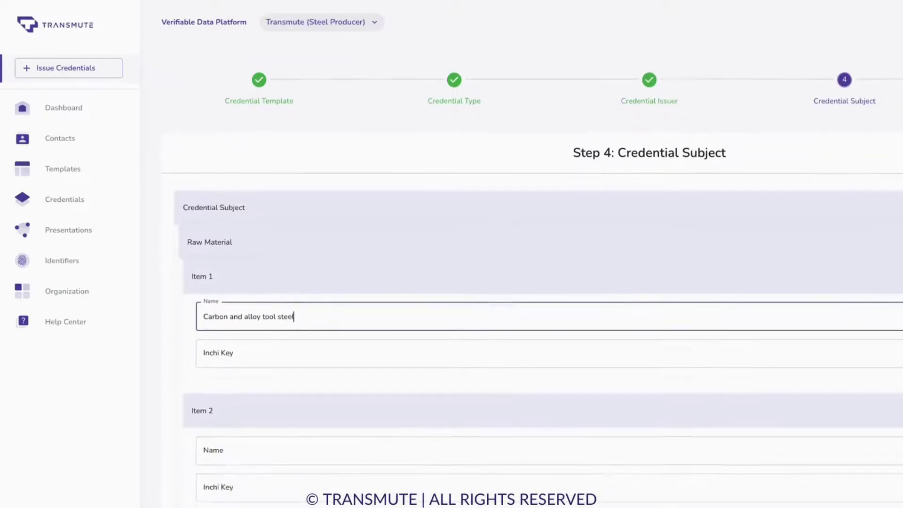
left_click(625, 376)
type("Transmute (Steel Producer")
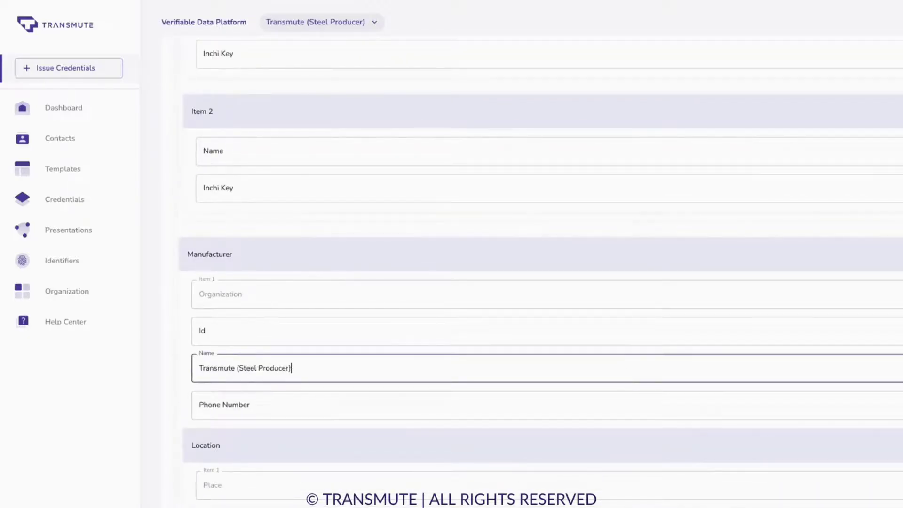
scroll(601, 365, "down", 10)
left_click(500, 263)
type("Slovenia")
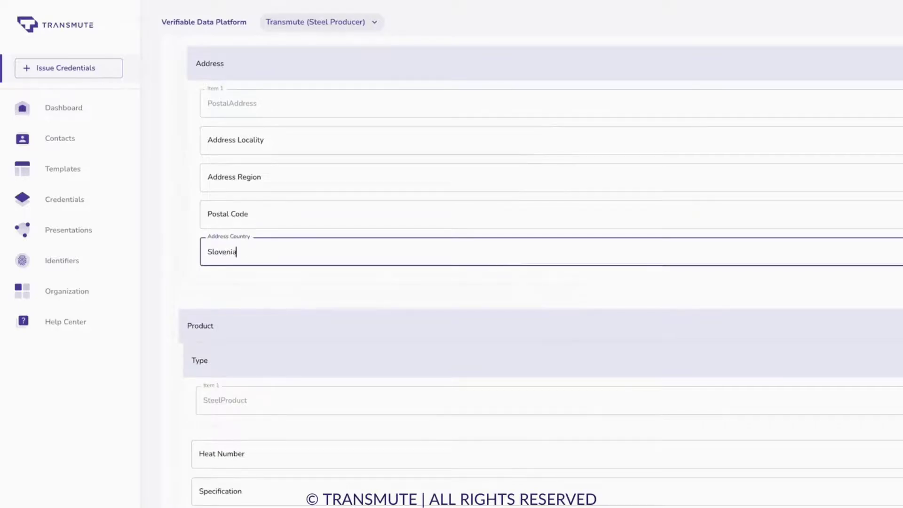
scroll(452, 299, "down", 8)
left_click(452, 299)
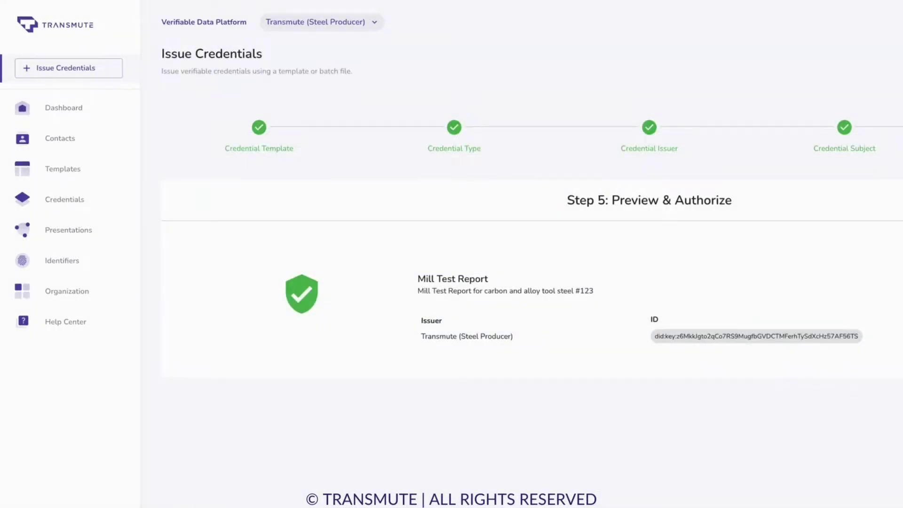
Agree to sign for the organization, issue the Mill Test Report, then review its Security and Details tabs.
scroll(679, 414, "down", 5)
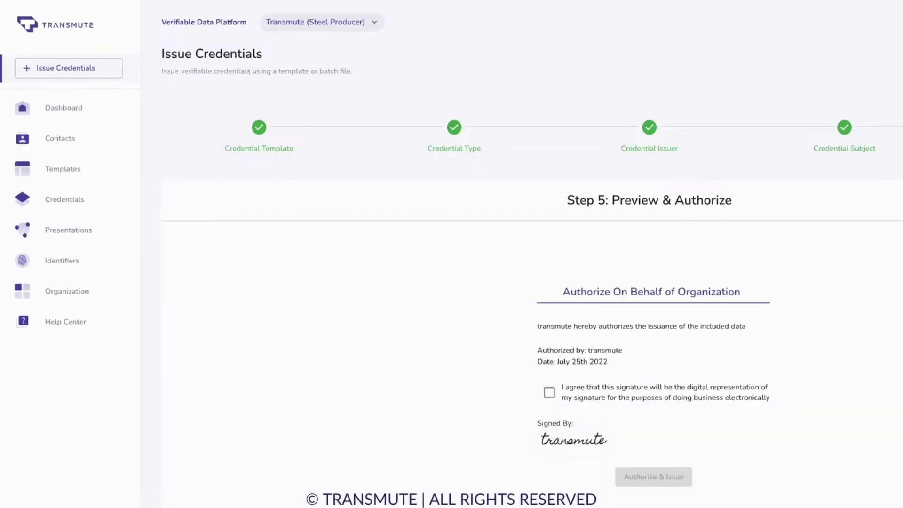
left_click(549, 394)
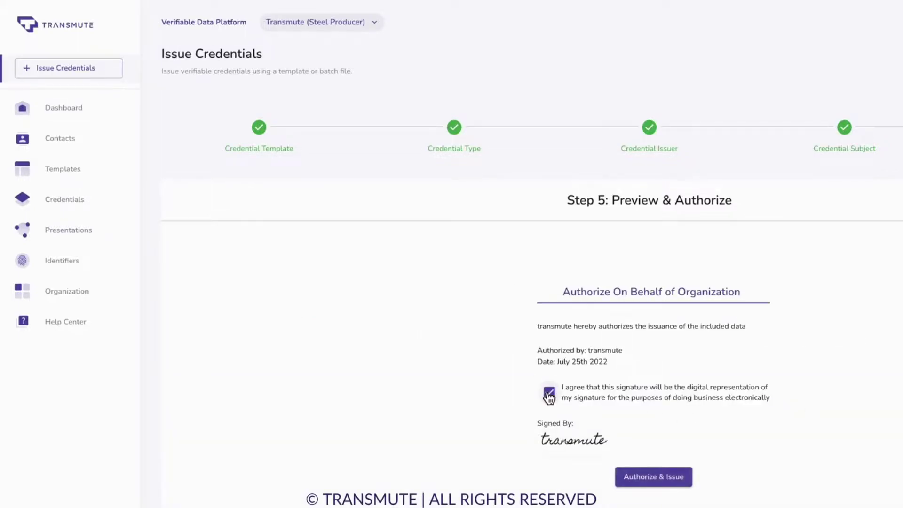
left_click(657, 477)
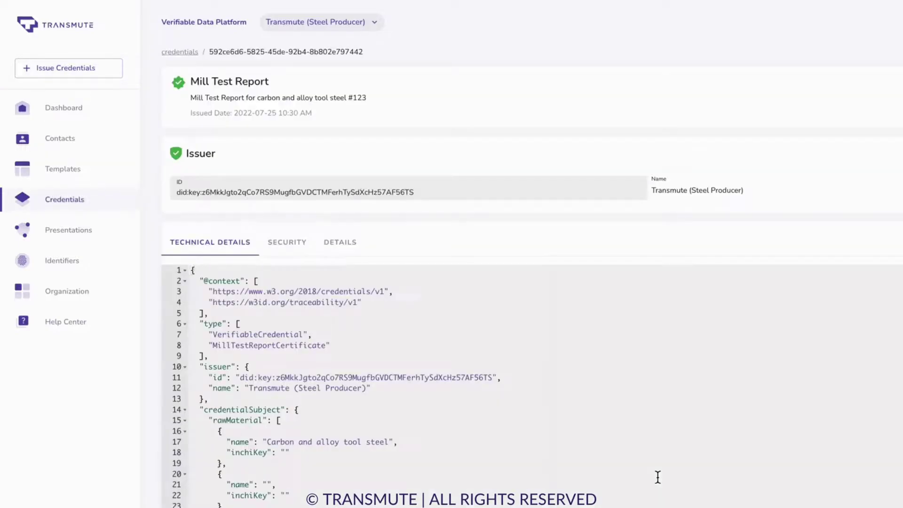
left_click(289, 252)
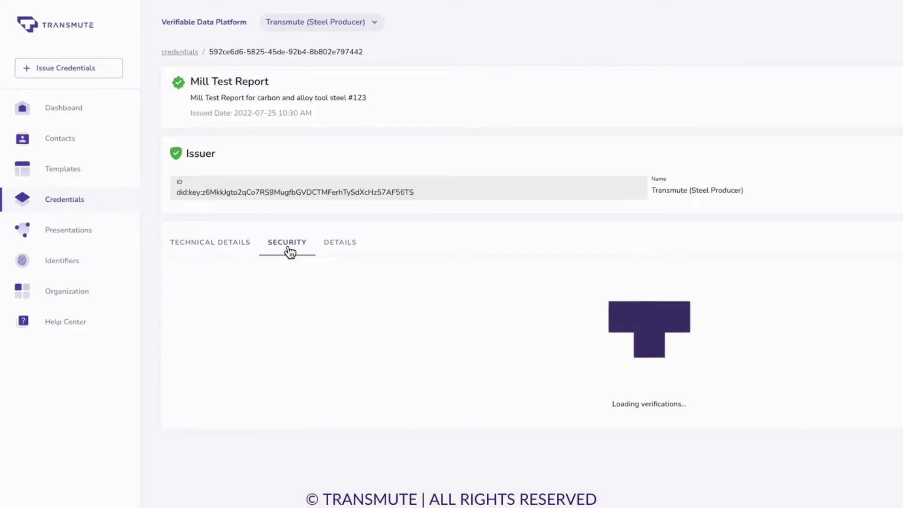
left_click(356, 243)
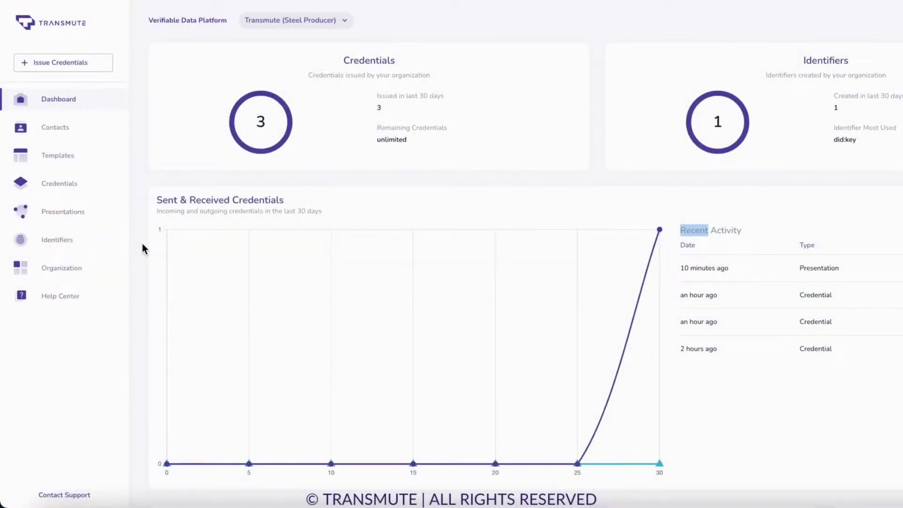
Create a new presentation to recipient US CBP containing the Mill Test Report Certificate and send it.
left_click(82, 218)
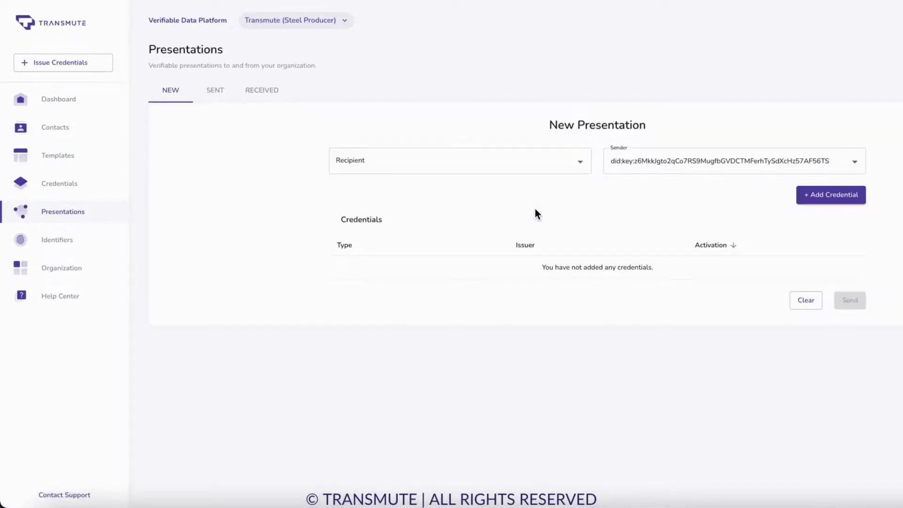
left_click(583, 168)
left_click(558, 186)
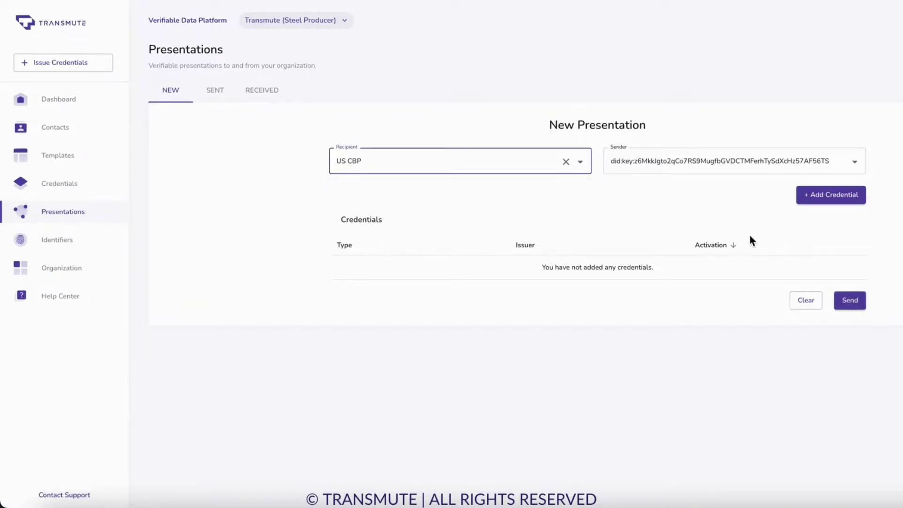
left_click(812, 200)
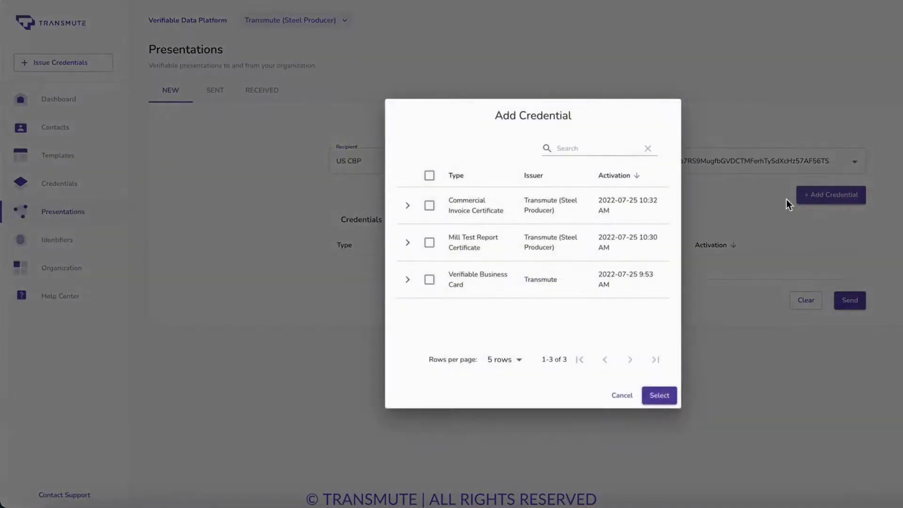
left_click(430, 243)
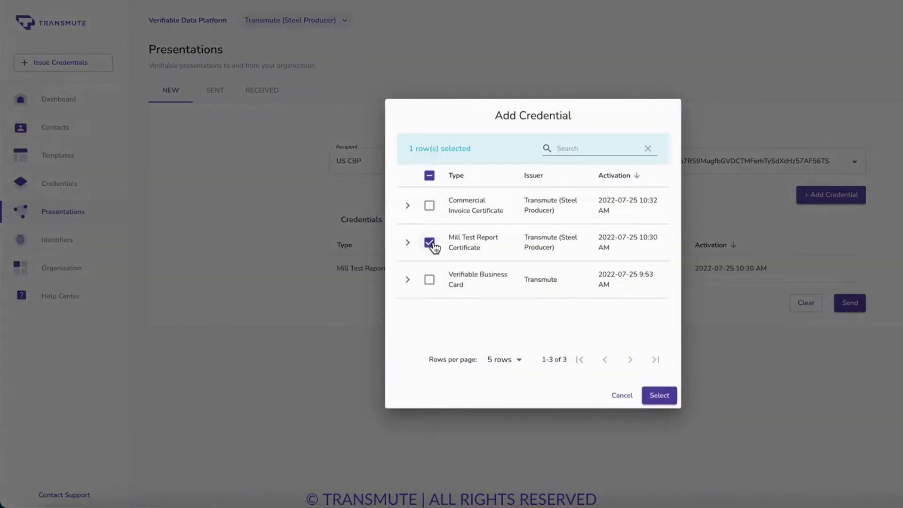
left_click(662, 396)
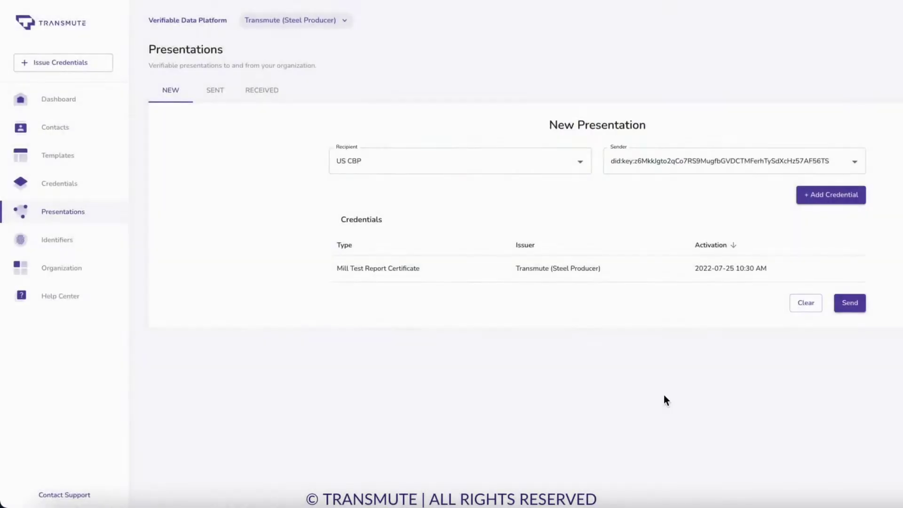
left_click(851, 306)
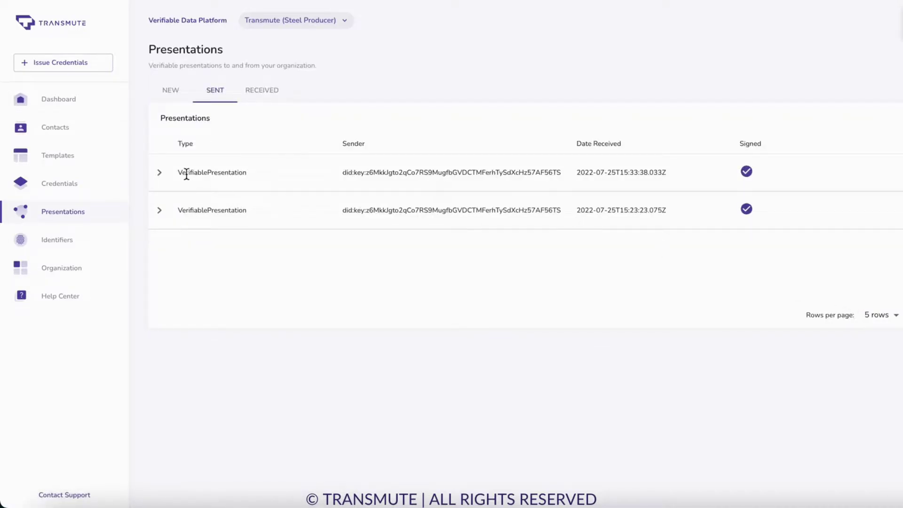
Expand the newest sent VerifiablePresentation on the SENT tab to inspect its contents.
left_click(160, 173)
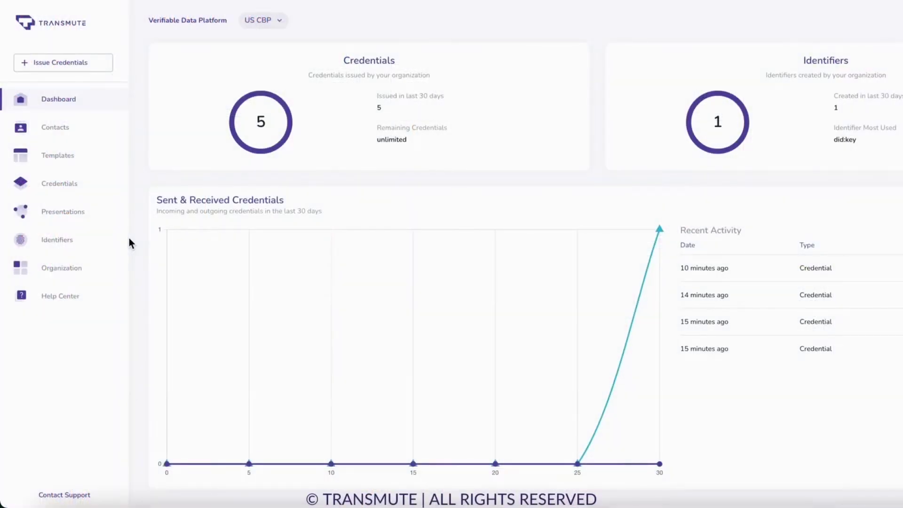
Expand the received NEW VerifiablePresentation and check its Mill Test Report Certificate's activation and signature.
left_click(83, 215)
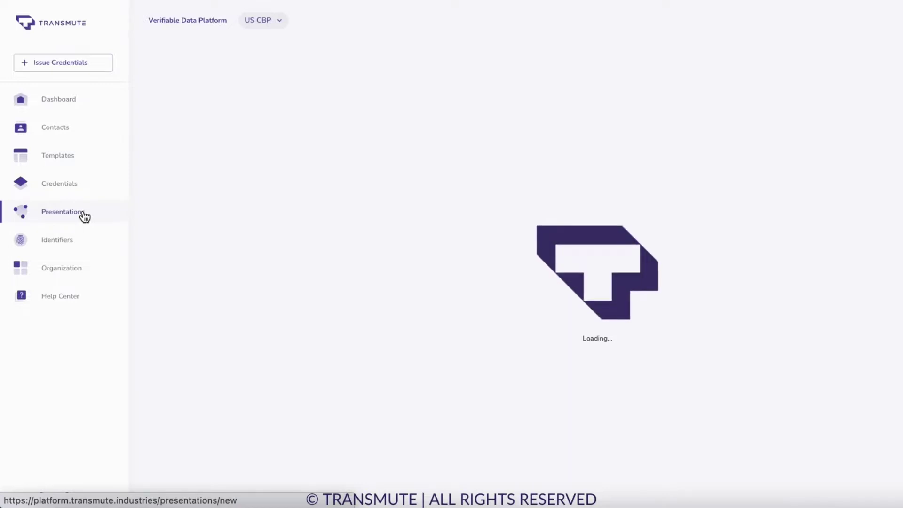
left_click(262, 90)
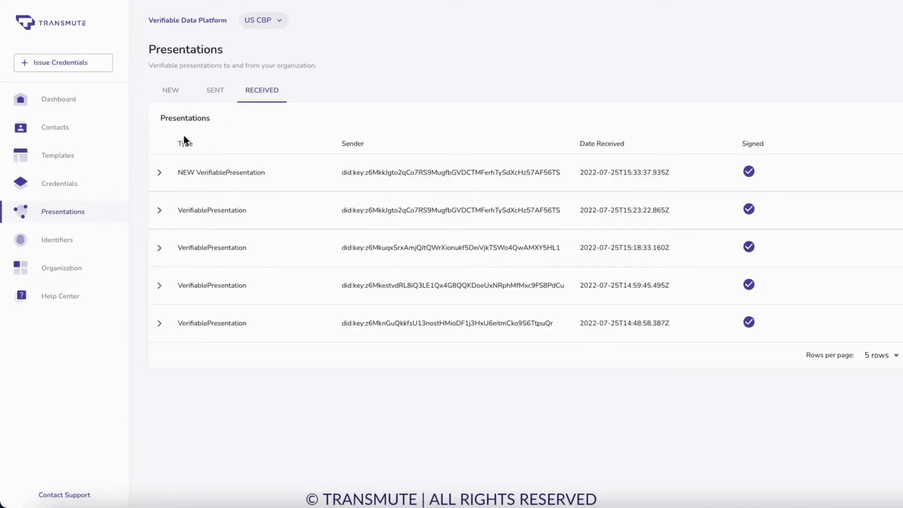
left_click(157, 180)
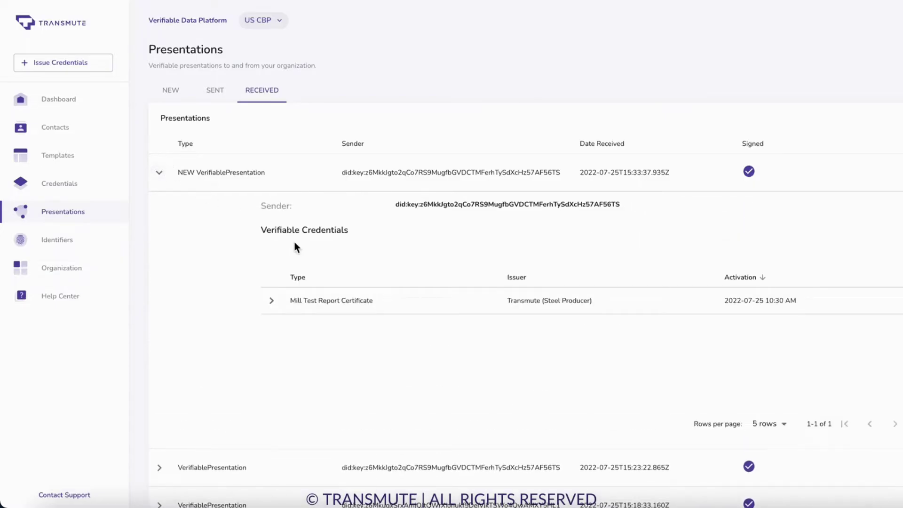
left_click(271, 303)
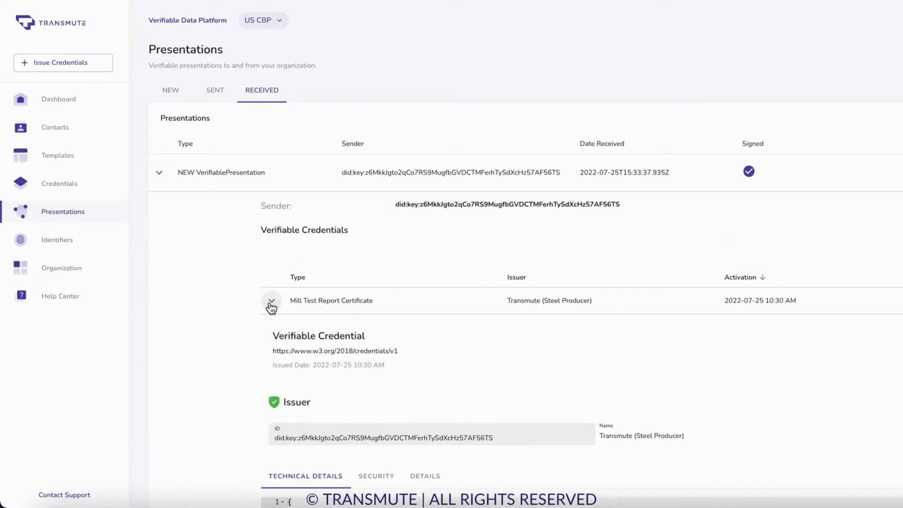
scroll(282, 306, "down", 3)
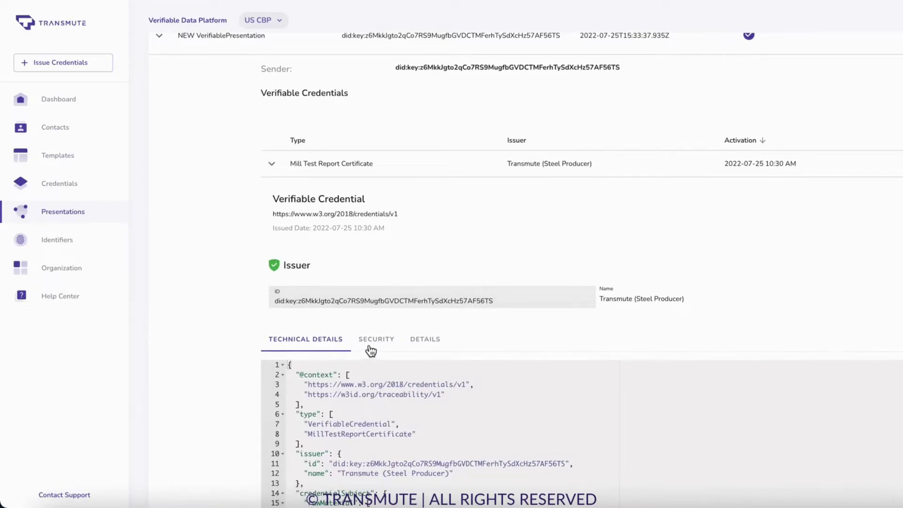
left_click(373, 348)
scroll(372, 348, "down", 1)
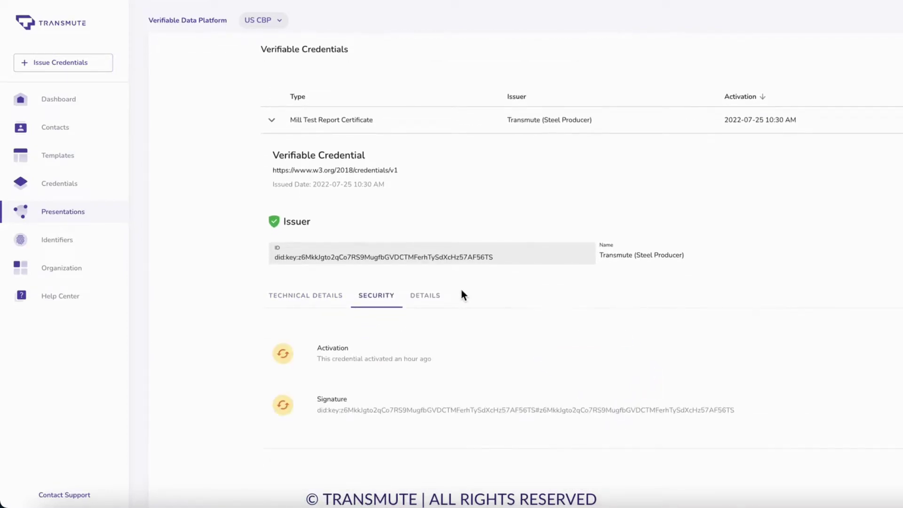
View the certificate's subject details, then go to US CBP's Credentials page.
left_click(426, 296)
scroll(451, 294, "up", 3)
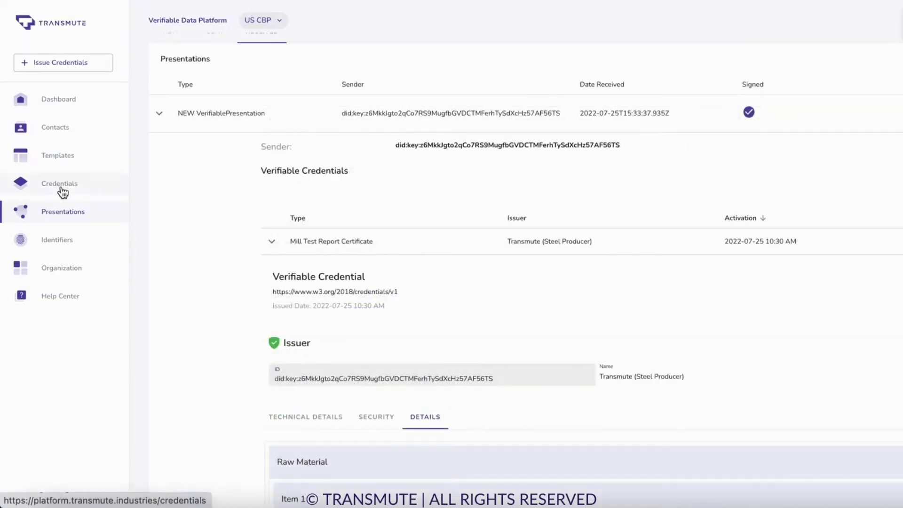
left_click(61, 184)
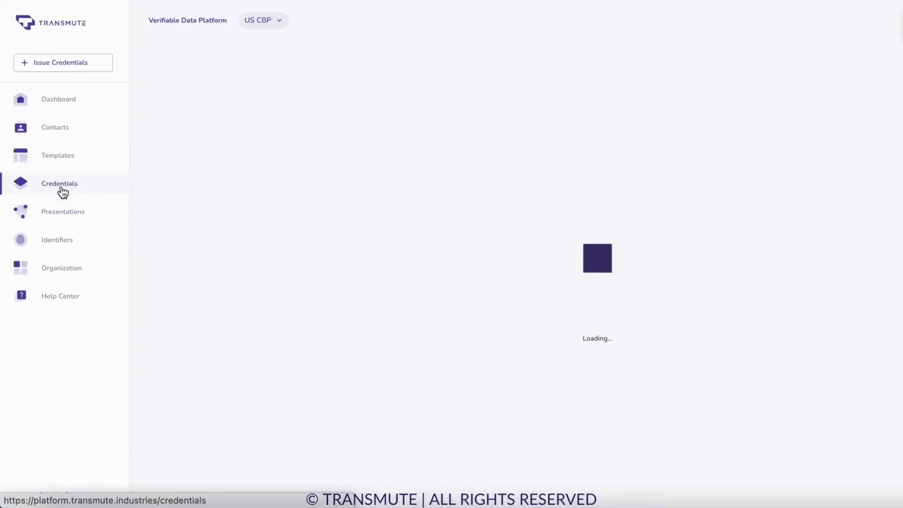